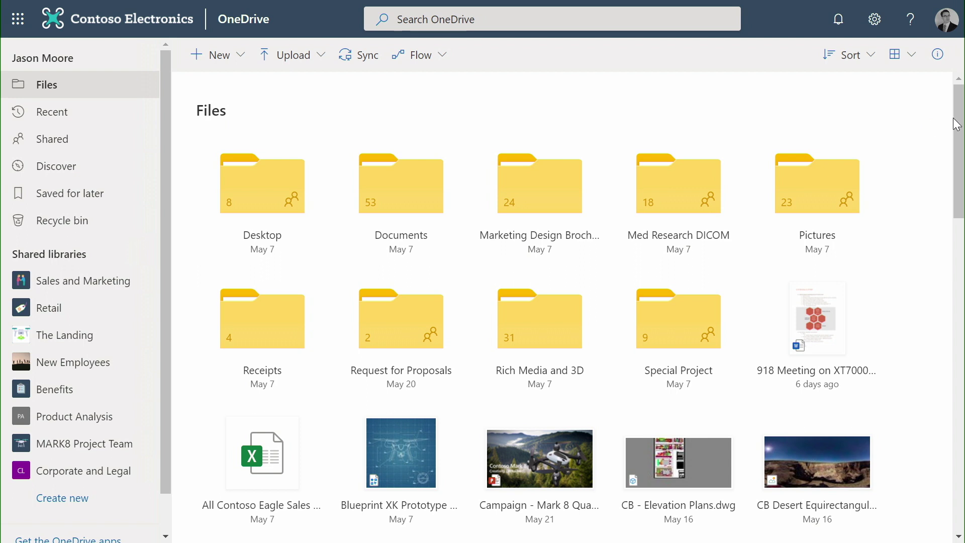
pyautogui.moveTo(961, 121); pyautogui.dragTo(955, 268)
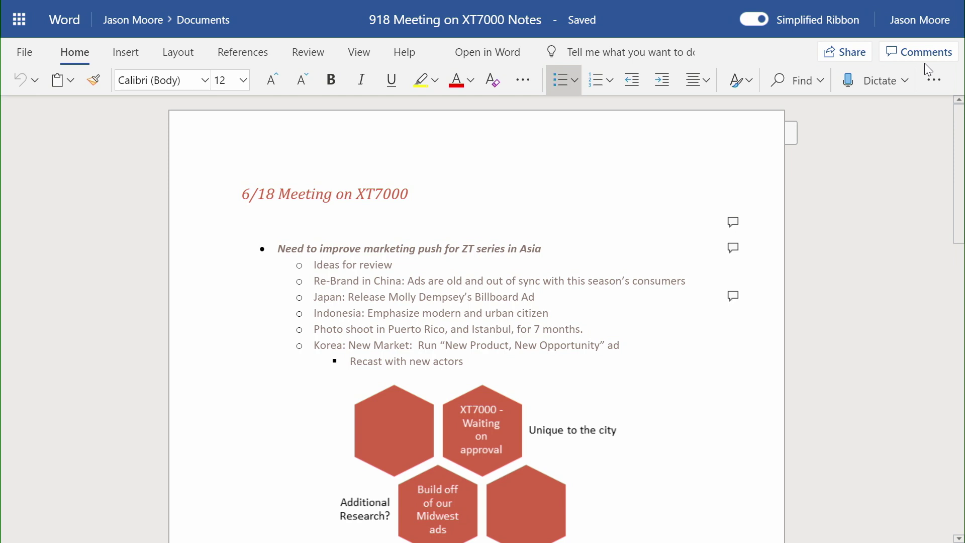
# Step: Show the comment threads and select the words 'Rural Areas' for a new comment
pyautogui.click(944, 55)
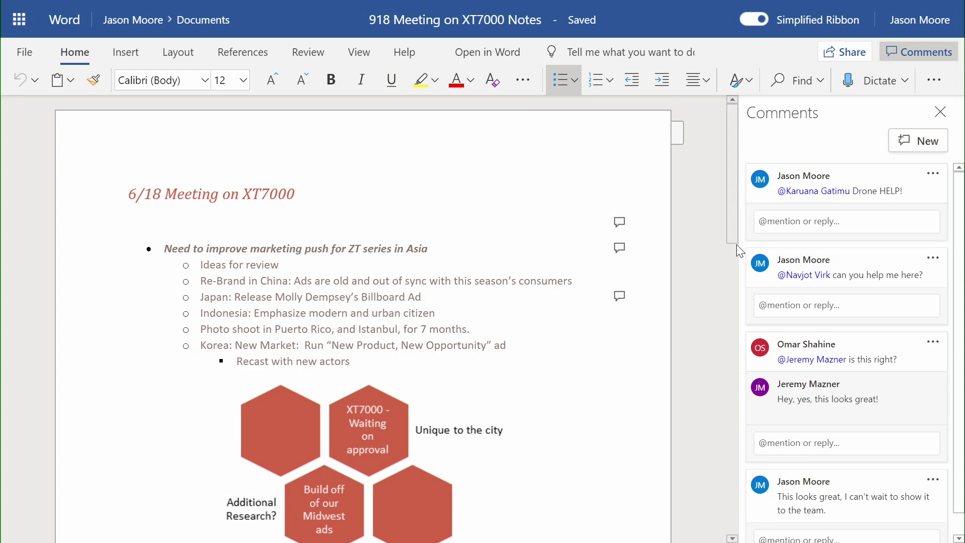
pyautogui.moveTo(734, 215)
pyautogui.mouseDown()
pyautogui.moveTo(732, 442)
pyautogui.moveTo(732, 426)
pyautogui.mouseUp()
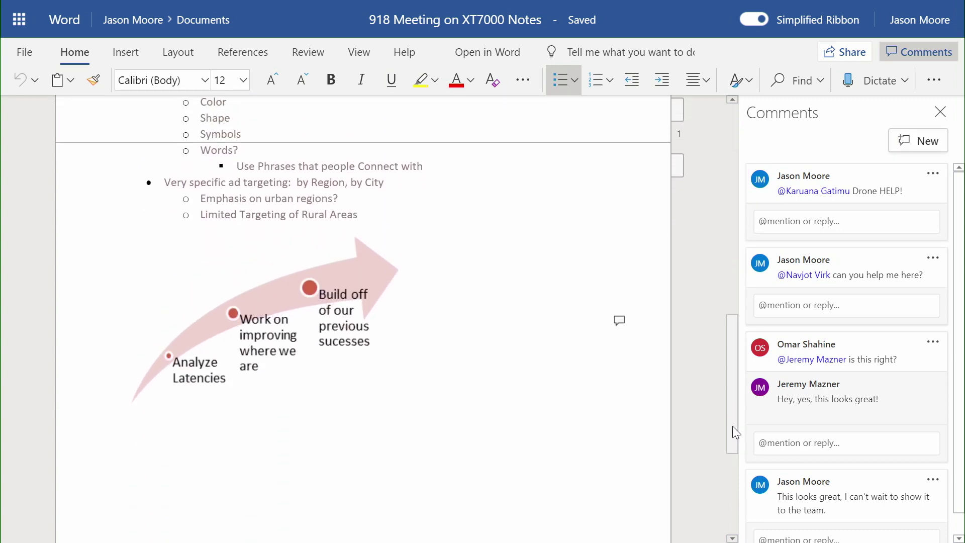
pyautogui.doubleClick(304, 217)
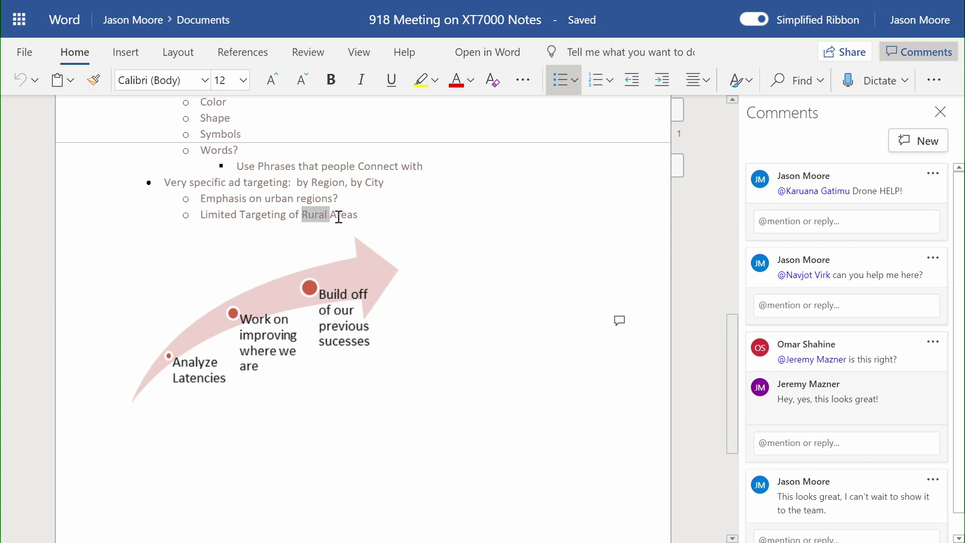
pyautogui.moveTo(339, 216); pyautogui.dragTo(356, 217)
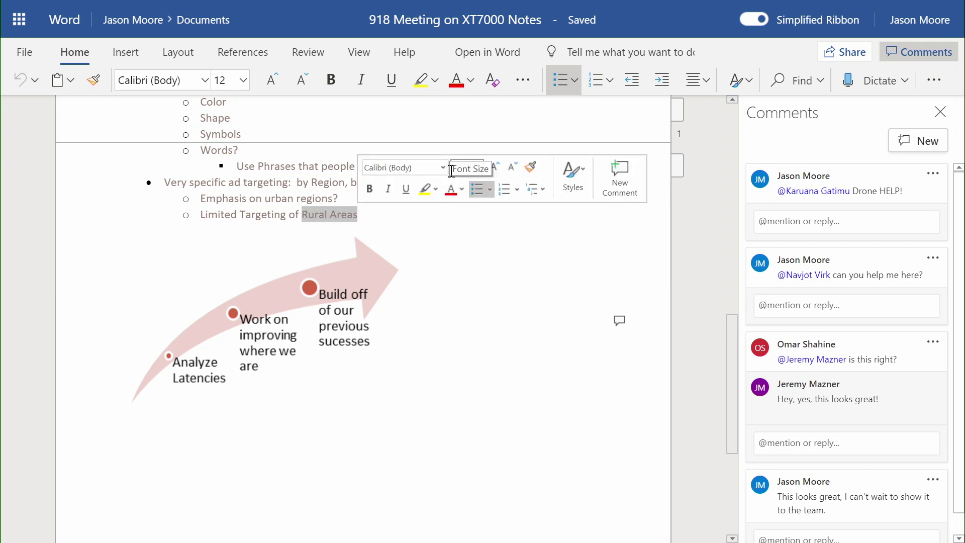
pyautogui.click(621, 171)
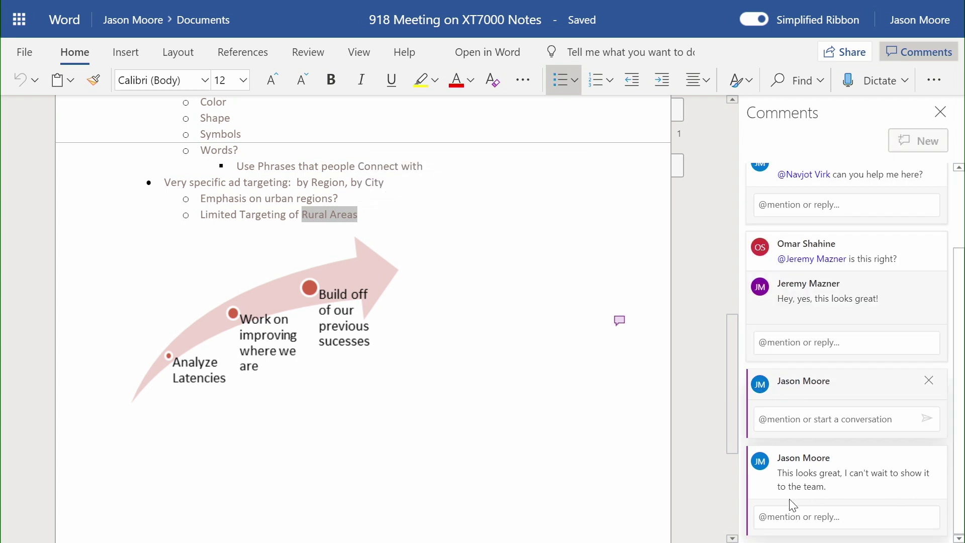
pyautogui.write('@')
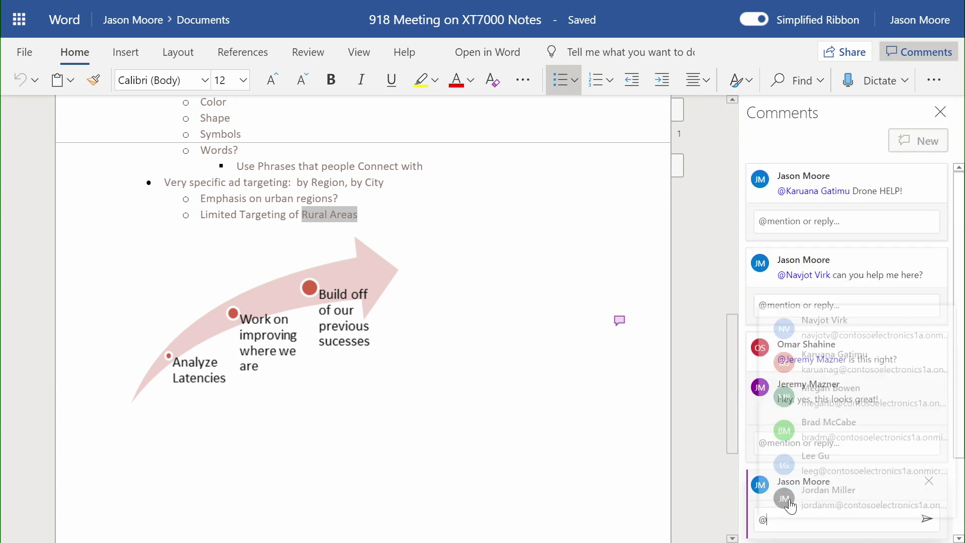
pyautogui.write('Meg')
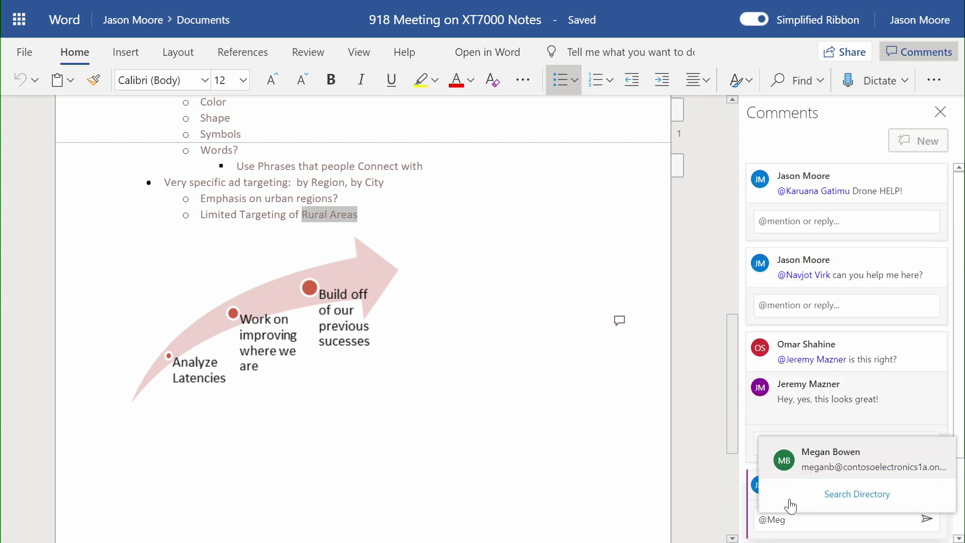
pyautogui.click(846, 465)
pyautogui.write('can we')
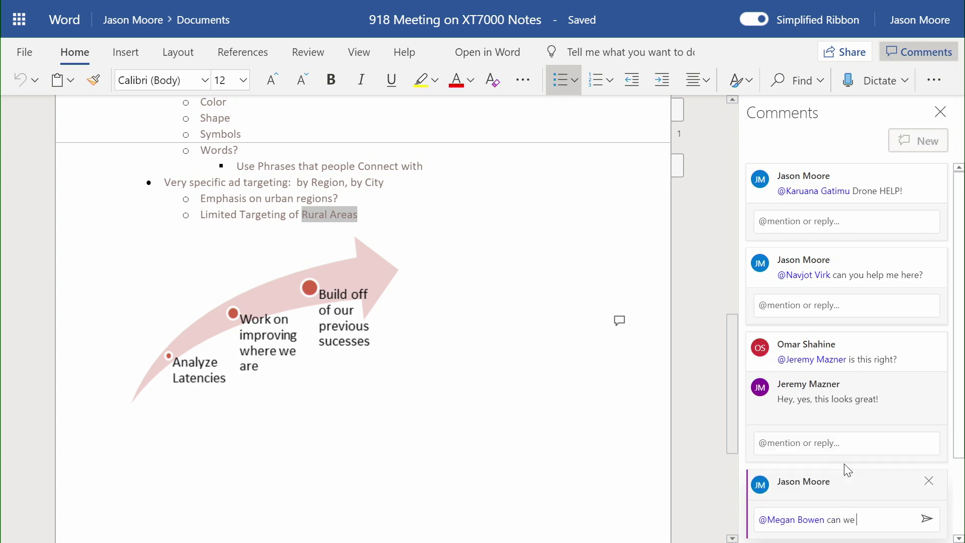
pyautogui.write(' confirm')
pyautogui.press('BackSpace')
pyautogui.press('BackSpace')
pyautogui.press('BackSpace')
pyautogui.write('irm th')
pyautogui.write('is?')
pyautogui.click(925, 521)
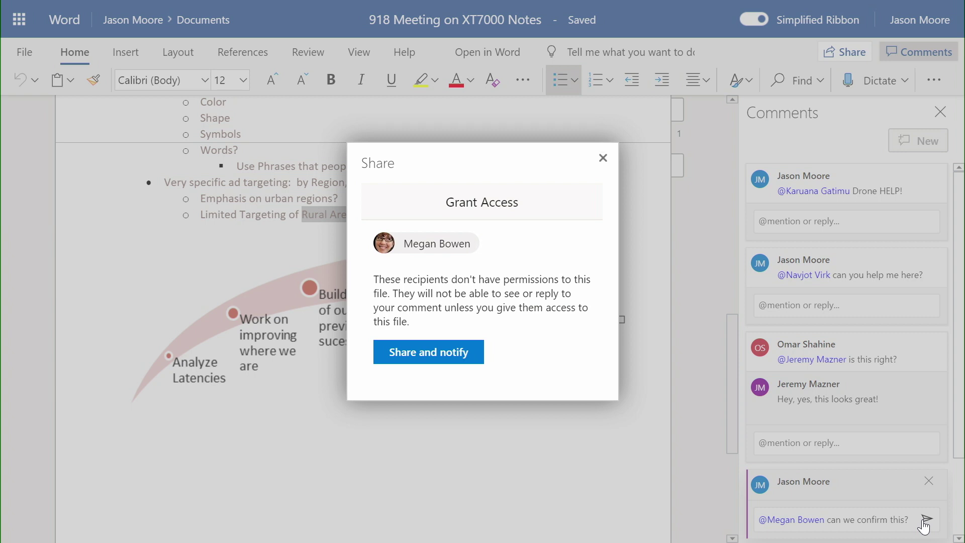
# Step: Share the file with Megan Bowen and notify her from the Grant Access prompt
pyautogui.click(412, 358)
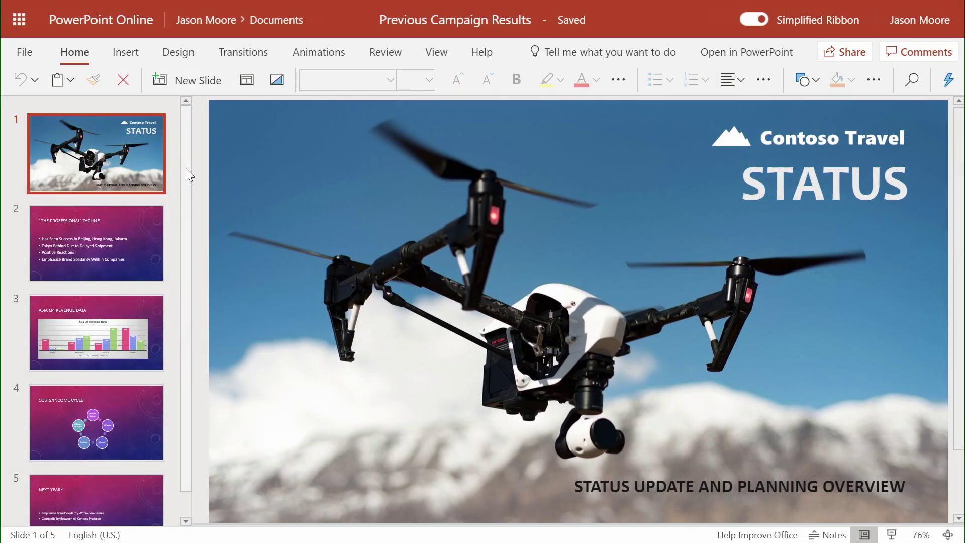
# Step: Copy a 'Link to this Slide' for slide 3, Asia Q4 Revenue Data
pyautogui.click(120, 310)
pyautogui.rightClick(120, 310)
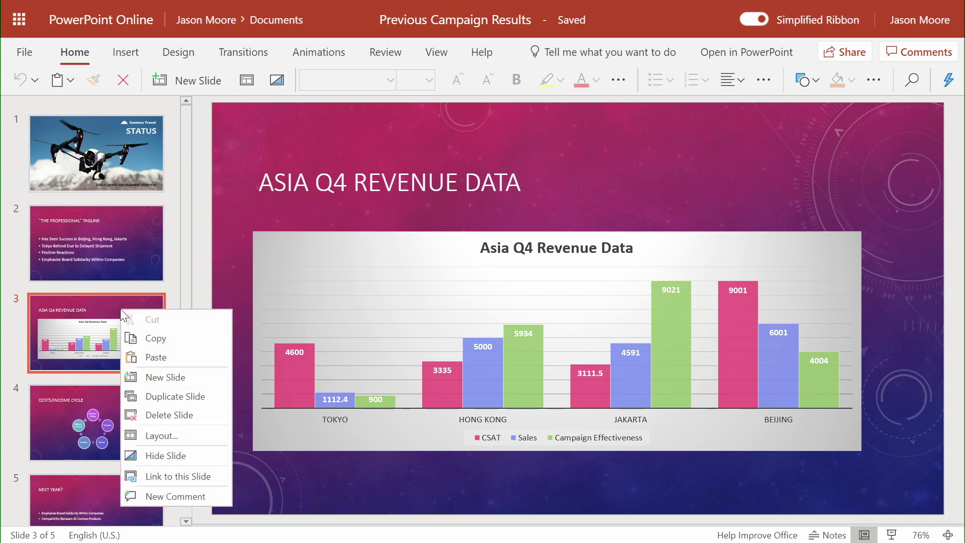
pyautogui.click(169, 477)
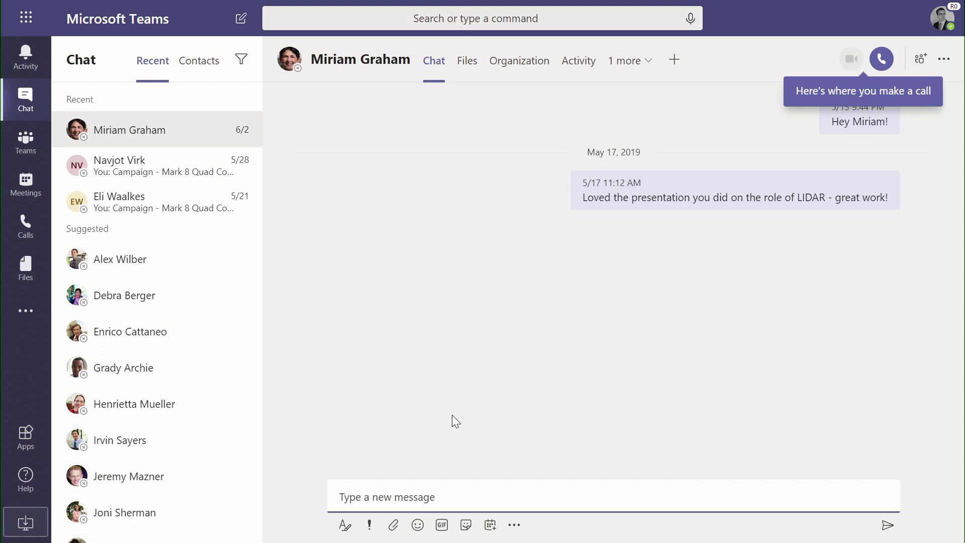
# Step: Paste the slide link into the Miriam Graham chat and review its sharing permissions
pyautogui.hotkey('ctrl', 'v')
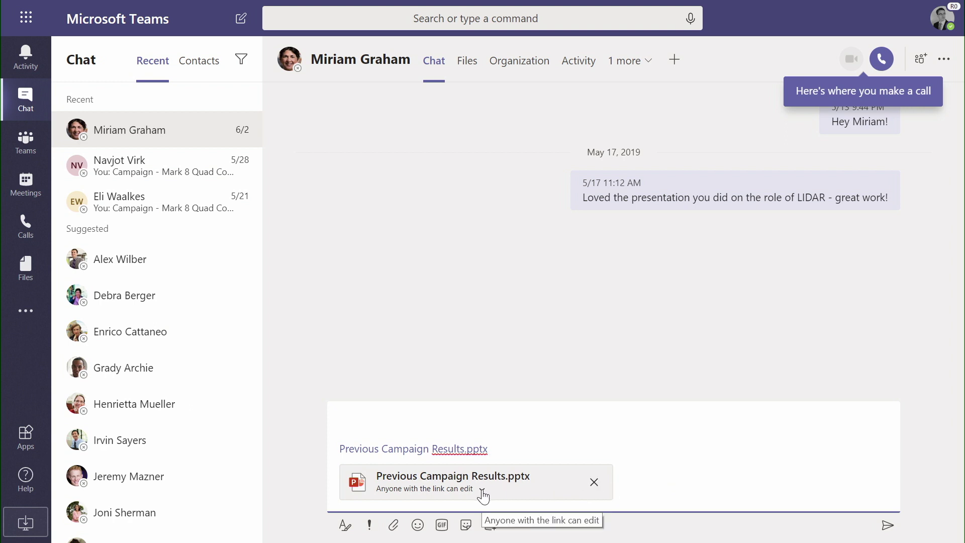
pyautogui.click(483, 492)
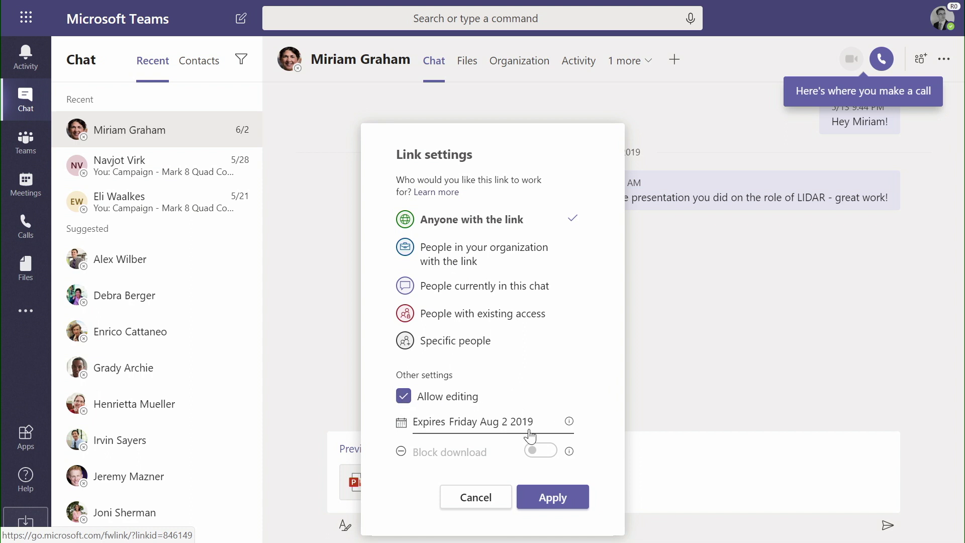
# Step: Apply 'Anyone with the link' with 'Allow editing' to the attached presentation
pyautogui.click(555, 499)
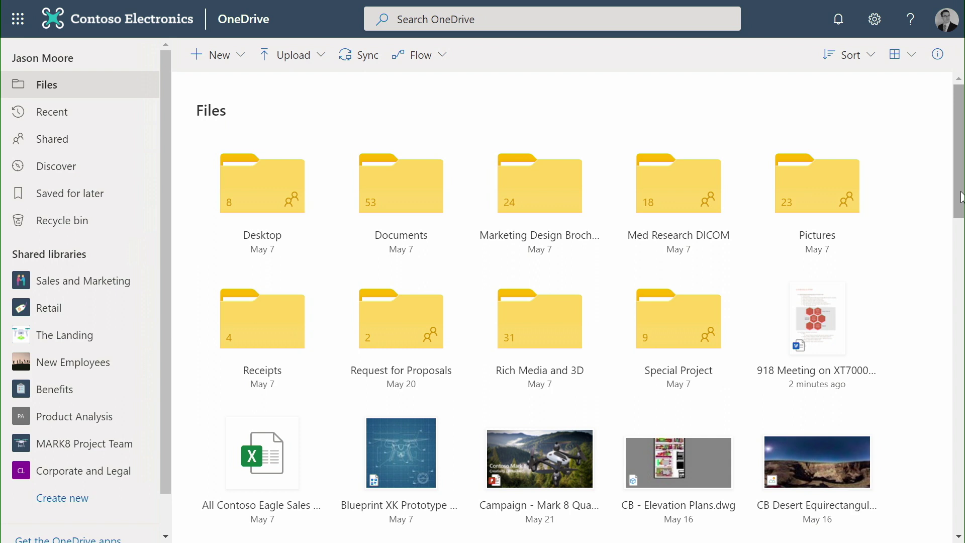
pyautogui.scroll(-2, 961, 198)
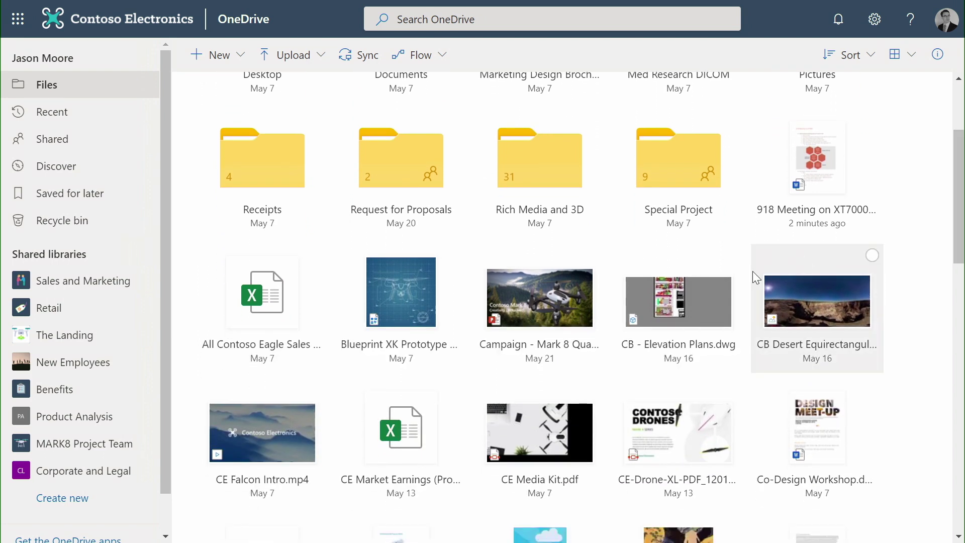
pyautogui.moveTo(678, 317)
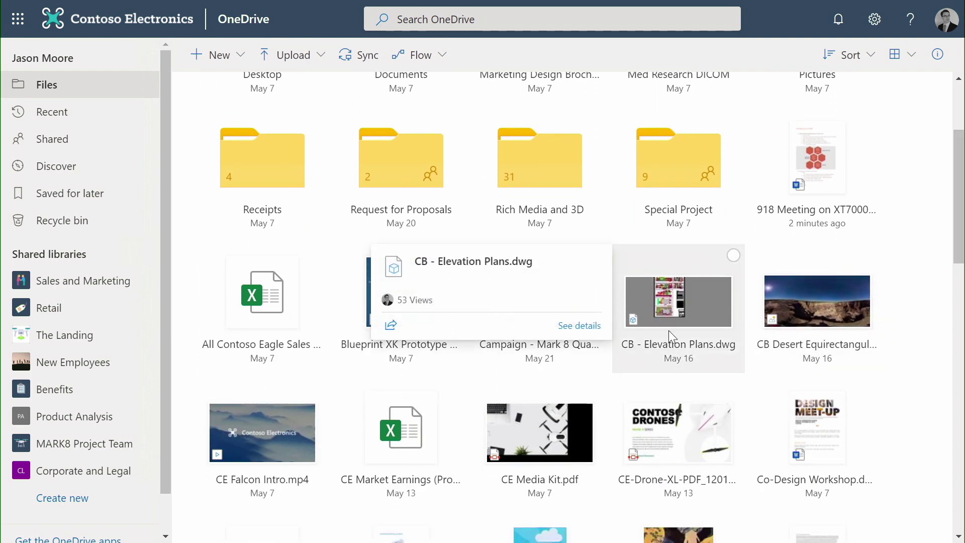
# Step: Preview CB - Elevation Plans.dwg in the OneDrive file viewer
pyautogui.click(699, 346)
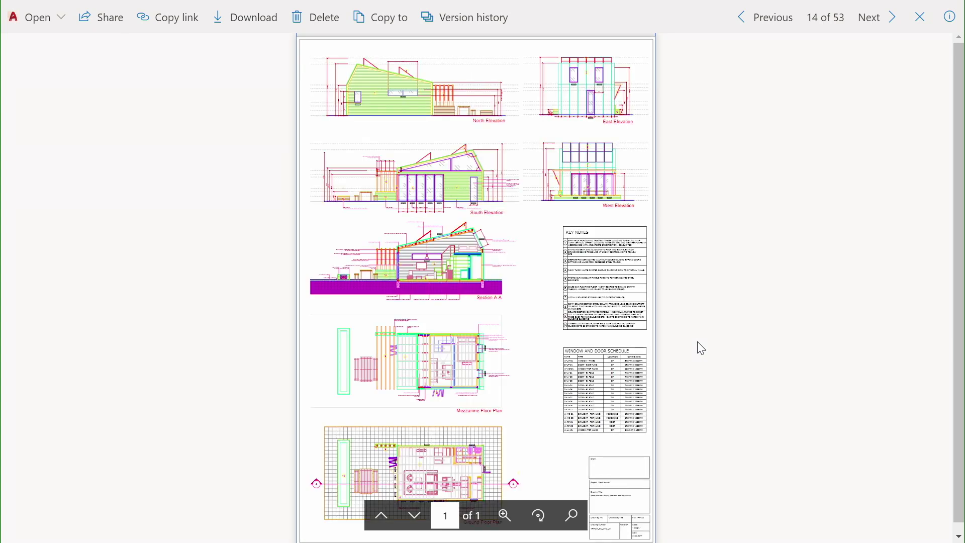
# Step: Zoom into the elevation drawing at a larger percentage, then close the preview
pyautogui.click(505, 519)
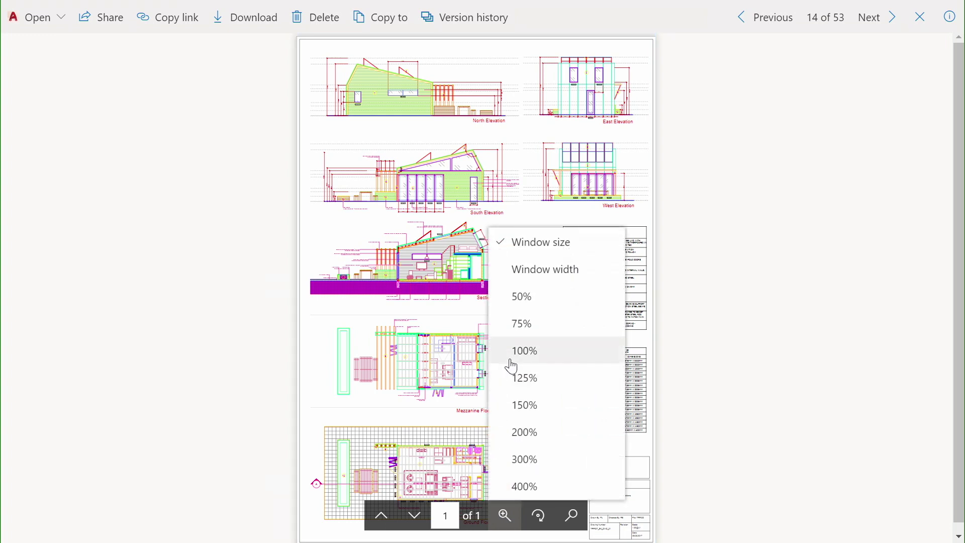
pyautogui.click(530, 416)
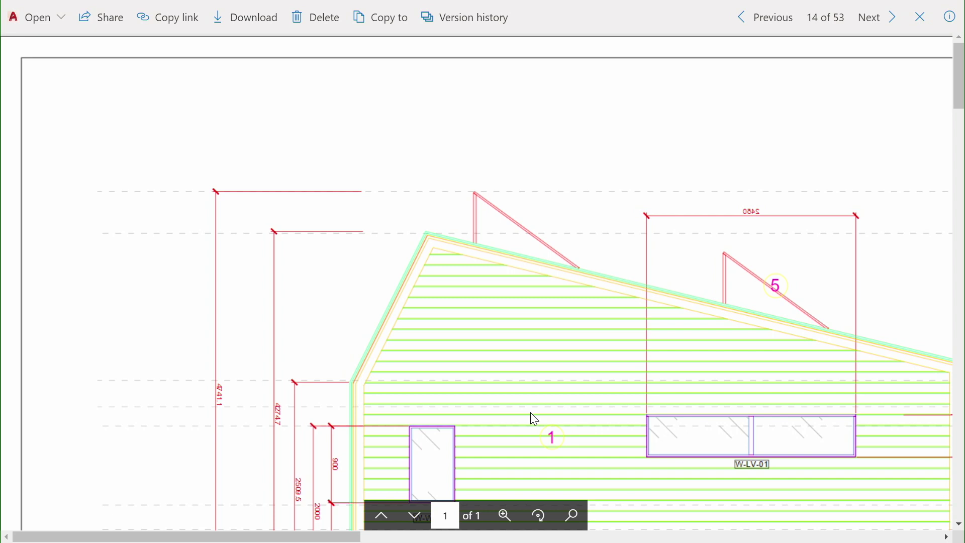
pyautogui.click(921, 18)
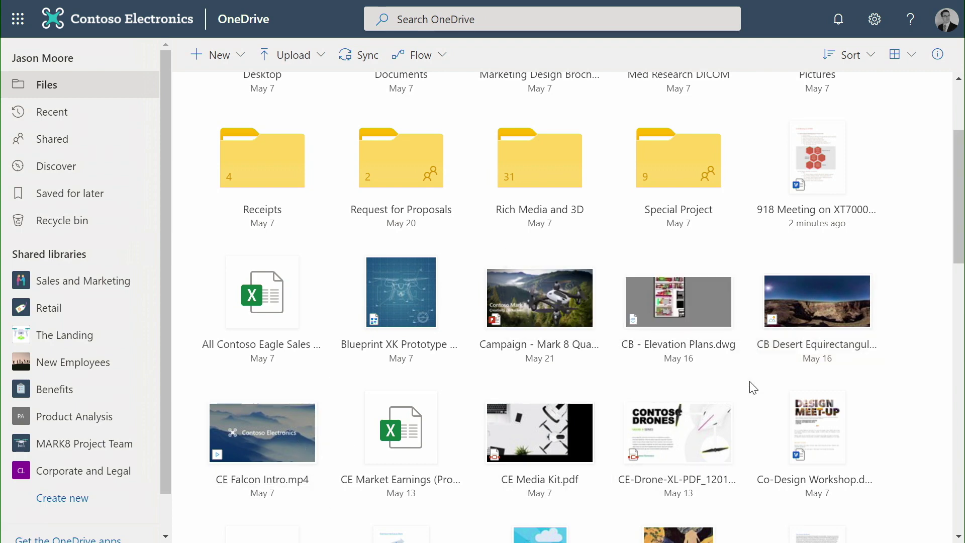
pyautogui.moveTo(818, 308)
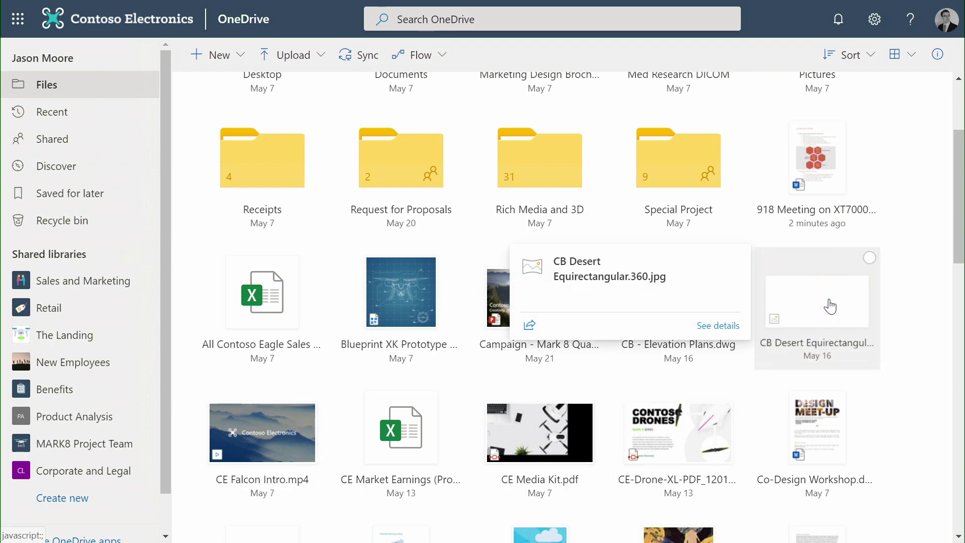
# Step: View the CB Desert 360° panorama, rotate it across the canyon, then close it
pyautogui.click(830, 306)
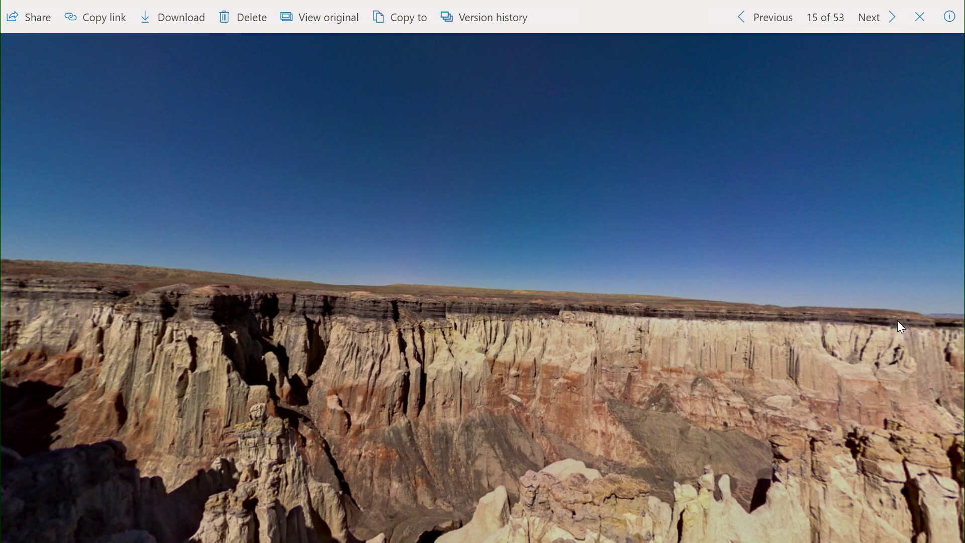
pyautogui.moveTo(897, 320)
pyautogui.mouseDown()
pyautogui.moveTo(716, 303)
pyautogui.moveTo(628, 310)
pyautogui.moveTo(379, 280)
pyautogui.moveTo(360, 276)
pyautogui.moveTo(375, 234)
pyautogui.moveTo(400, 355)
pyautogui.moveTo(399, 320)
pyautogui.moveTo(414, 316)
pyautogui.mouseUp()
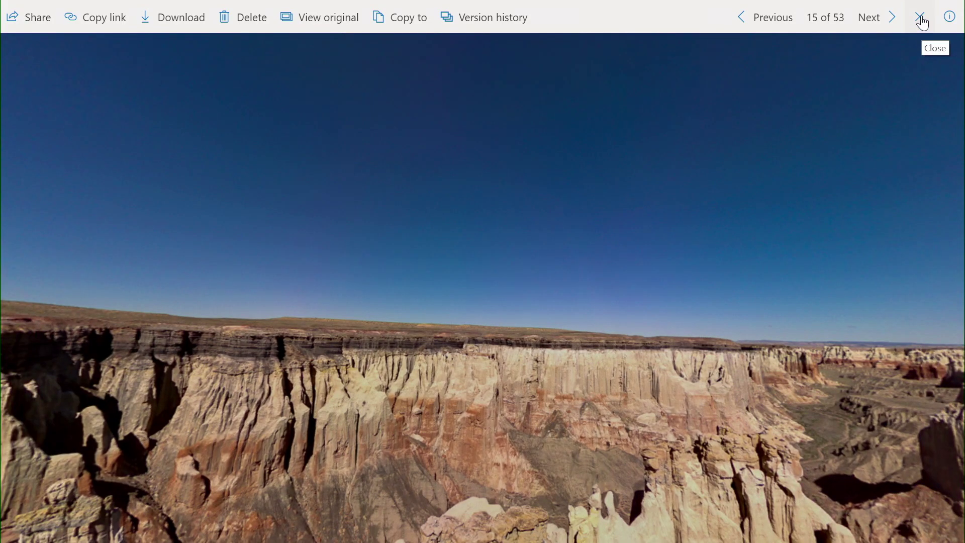
pyautogui.click(921, 21)
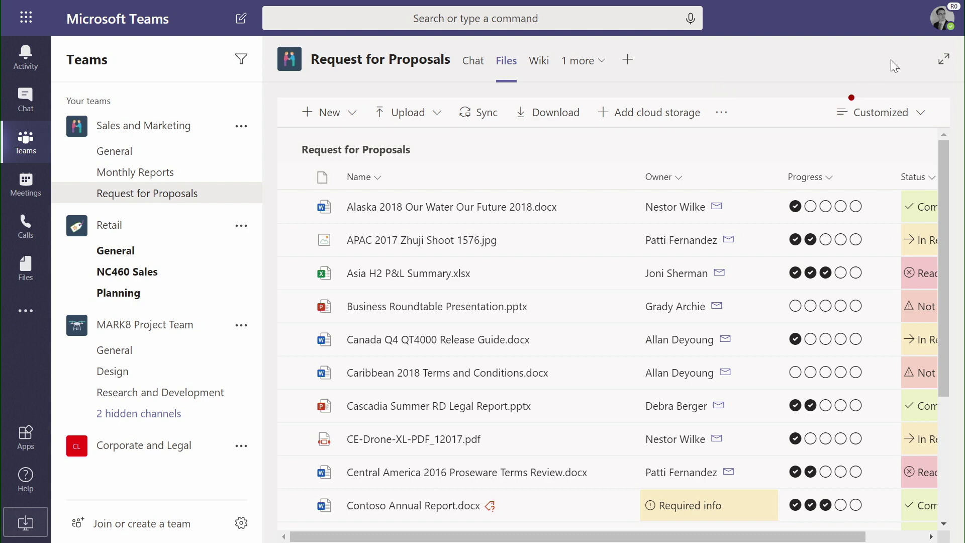
# Step: Expand the channel files and switch the view to 'Files that need attention'
pyautogui.click(943, 62)
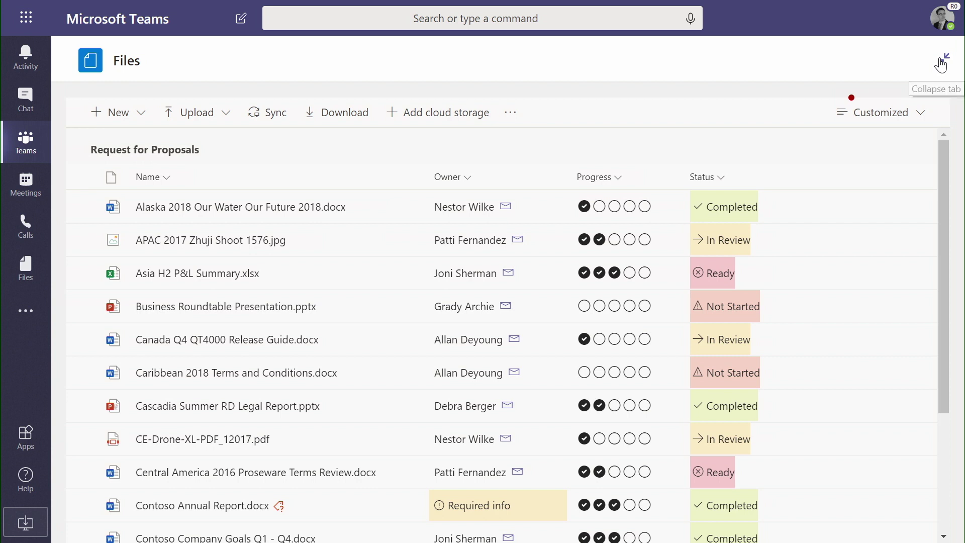
pyautogui.click(898, 119)
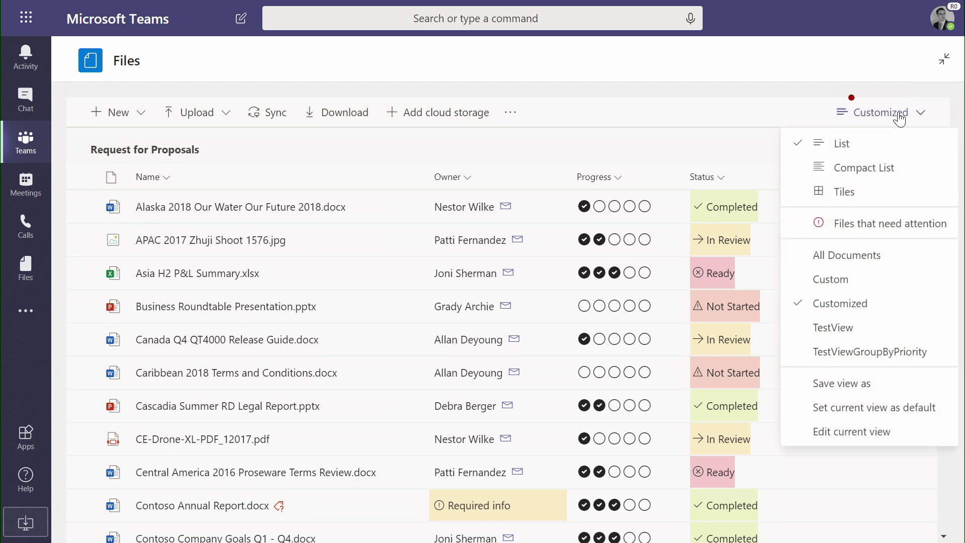
pyautogui.click(894, 224)
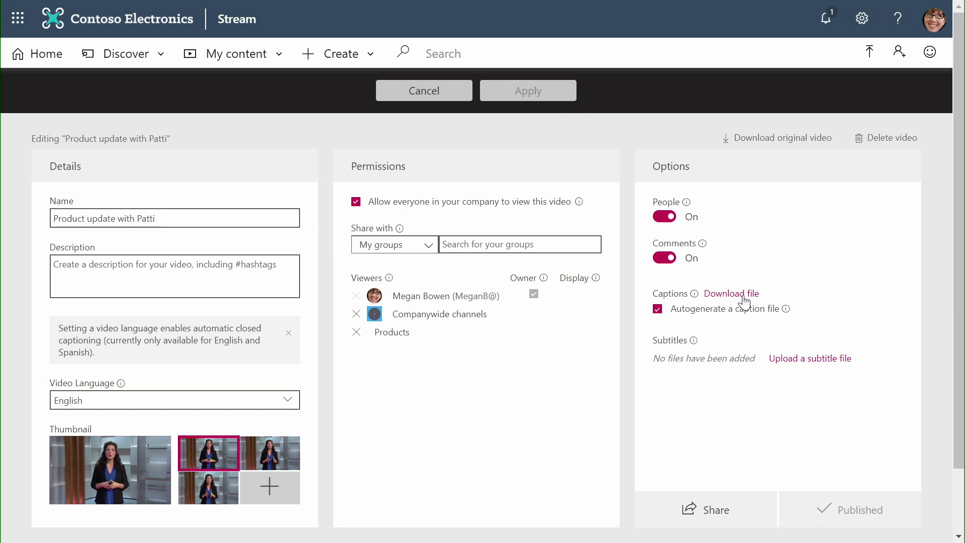
# Step: Download the auto-generated .vtt caption file for 'Product update with Patti' and view it in Notepad
pyautogui.click(743, 300)
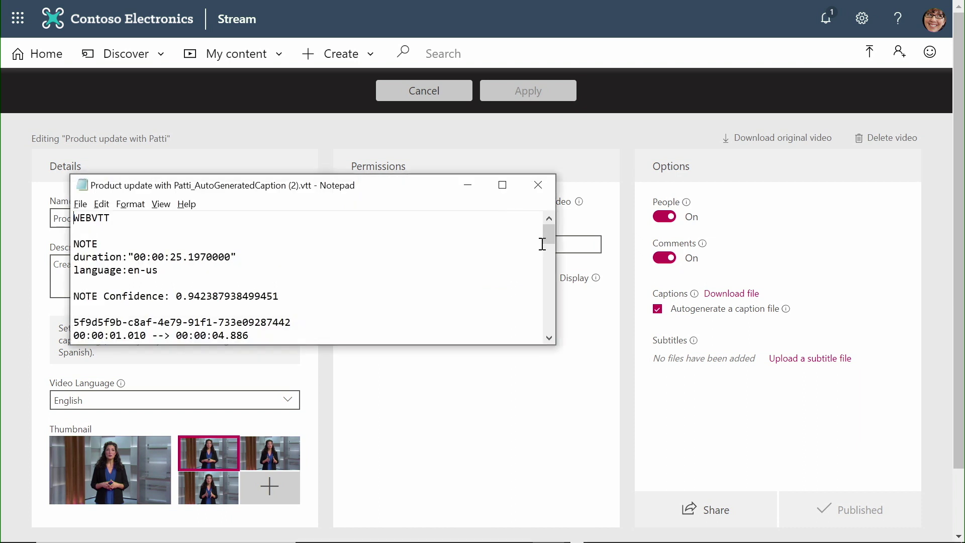
pyautogui.moveTo(551, 235); pyautogui.dragTo(549, 322)
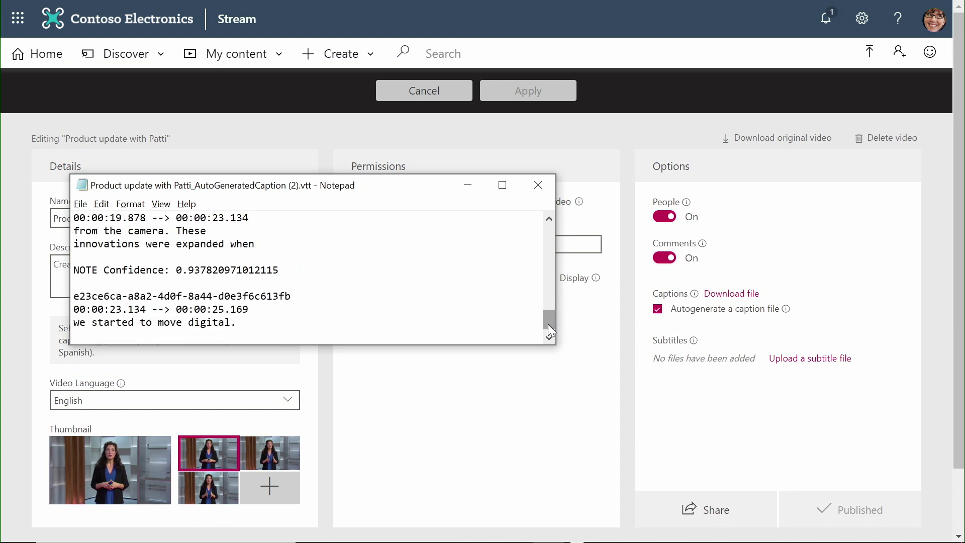